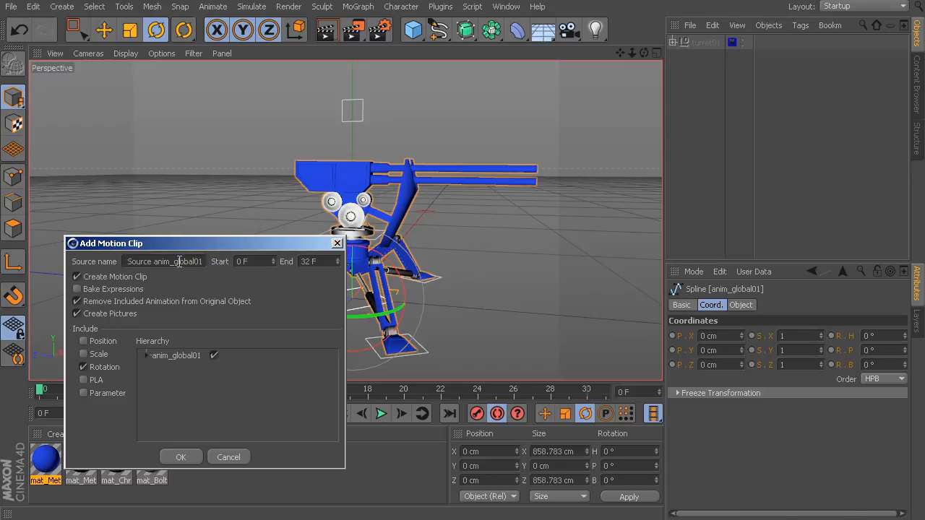
Step: Name the motion clip source ms_turret_idle and include position data along with rotation
double_click(179, 261)
type("ms_turret_idle")
left_click_drag(195, 246, 212, 214)
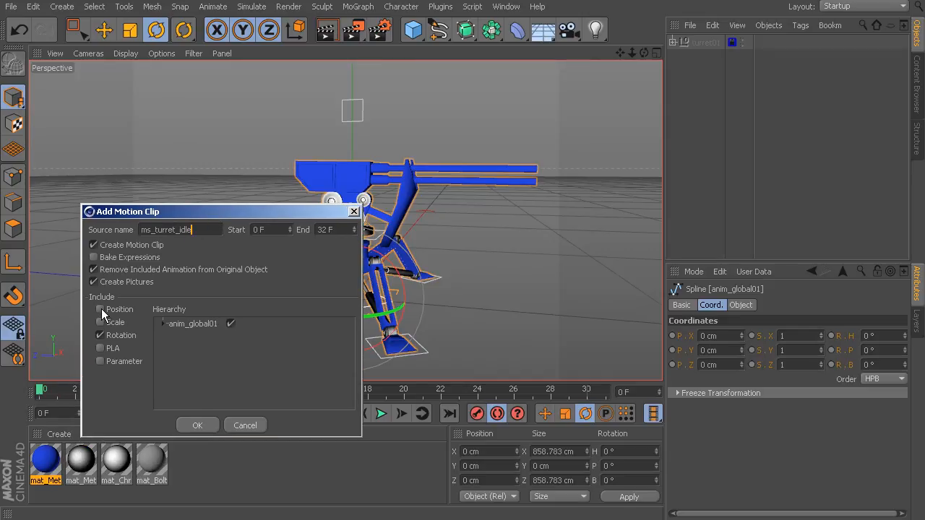
Step: Exclude GRP_Turret and the Swivel object under anim_swivel_weapon01 from the motion clip hierarchy
left_click(164, 323)
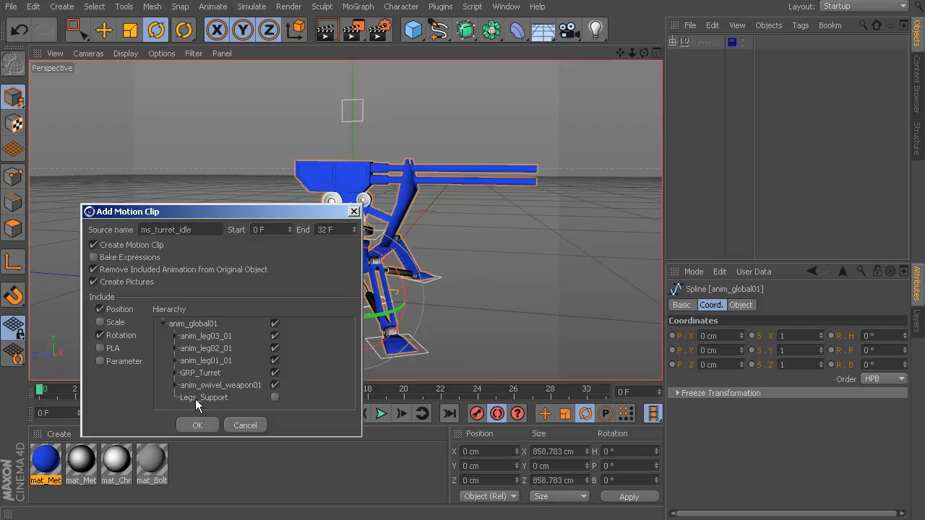
left_click(275, 374)
left_click(175, 386)
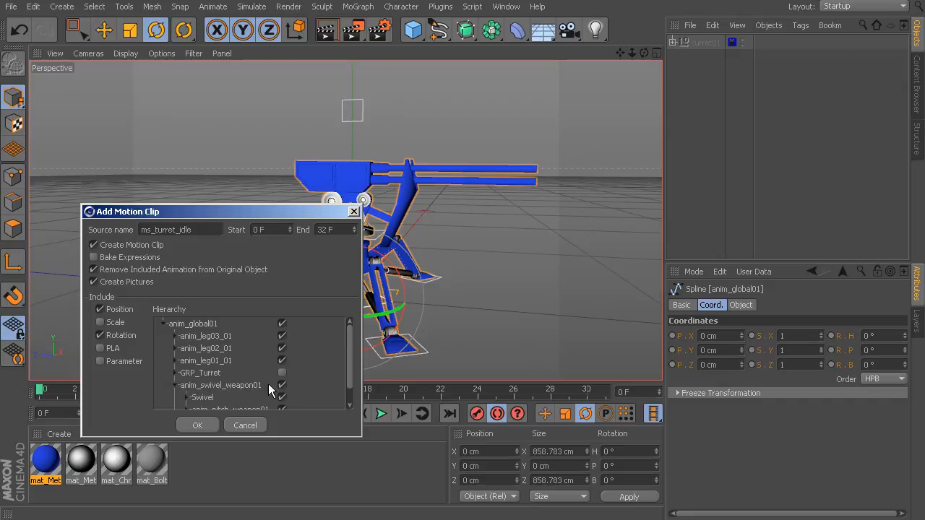
mouse_move(348, 364)
left_mouse_down()
mouse_move(349, 377)
mouse_move(350, 362)
left_mouse_up()
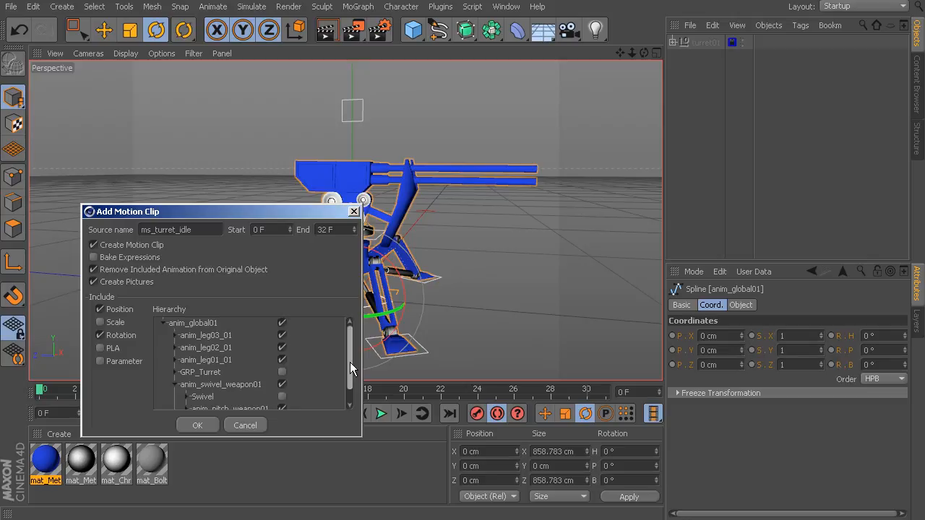
Step: Exclude goal_jnt_leg03_01, goal_jnt_leg01_01 and goal_jnt_leg02_01 from the hierarchy and create the motion clip
left_click(175, 335)
left_click(282, 347)
left_click(174, 371)
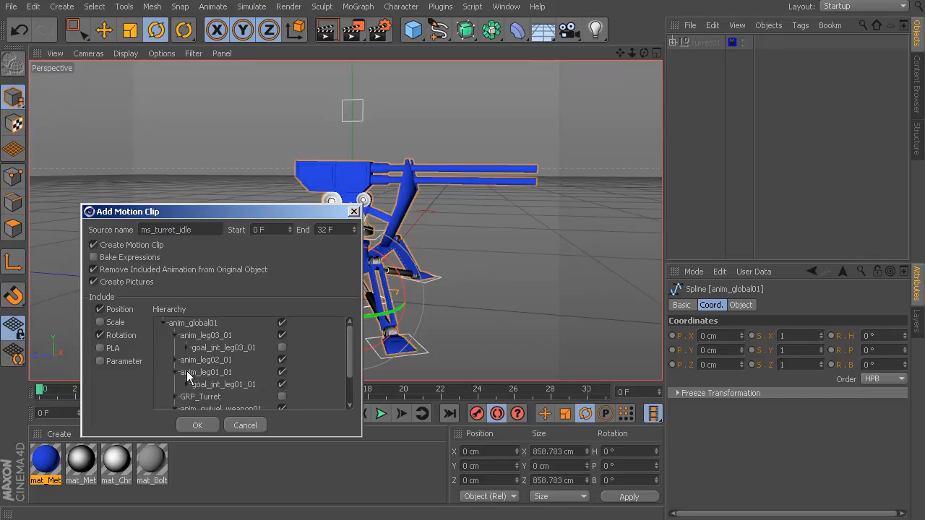
left_click(282, 385)
left_click(176, 360)
left_click(281, 372)
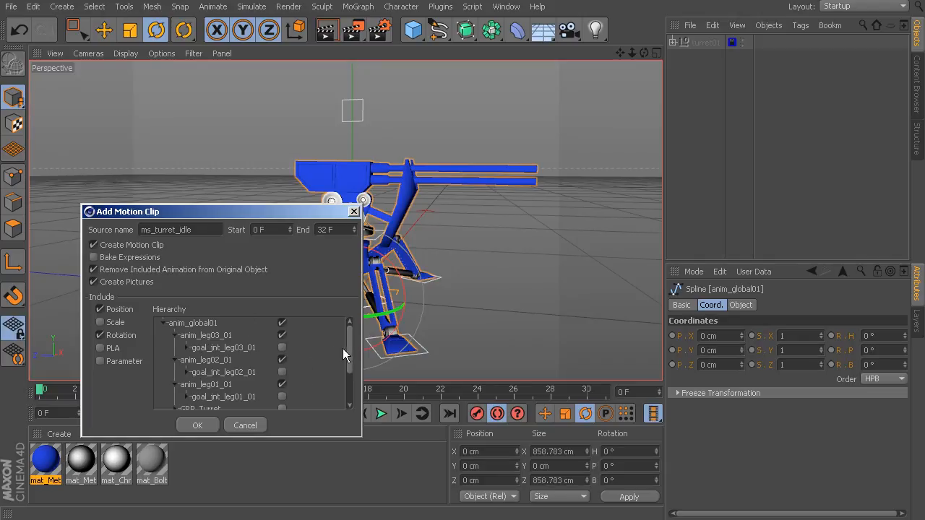
left_click(195, 424)
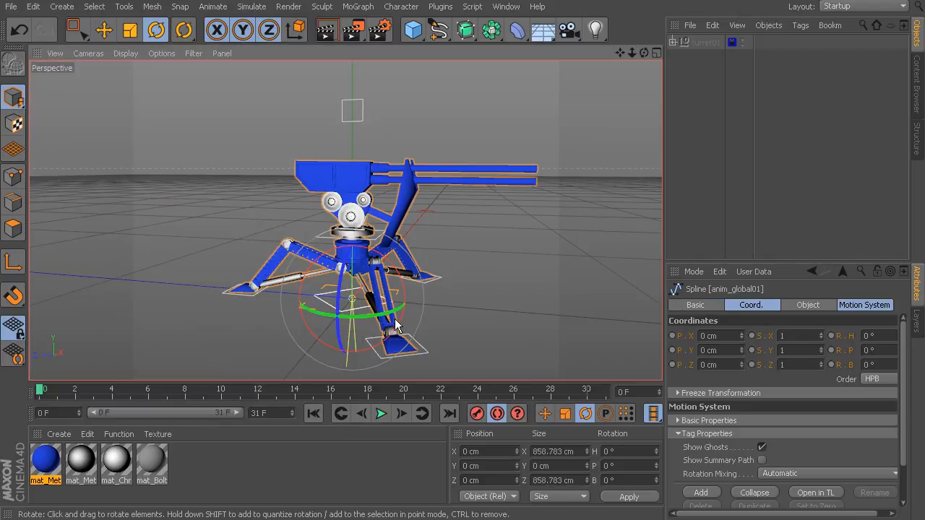
Step: Scrub the first frames of the animation and show the turret's motions in the Timeline
left_click_drag(111, 390, 42, 406)
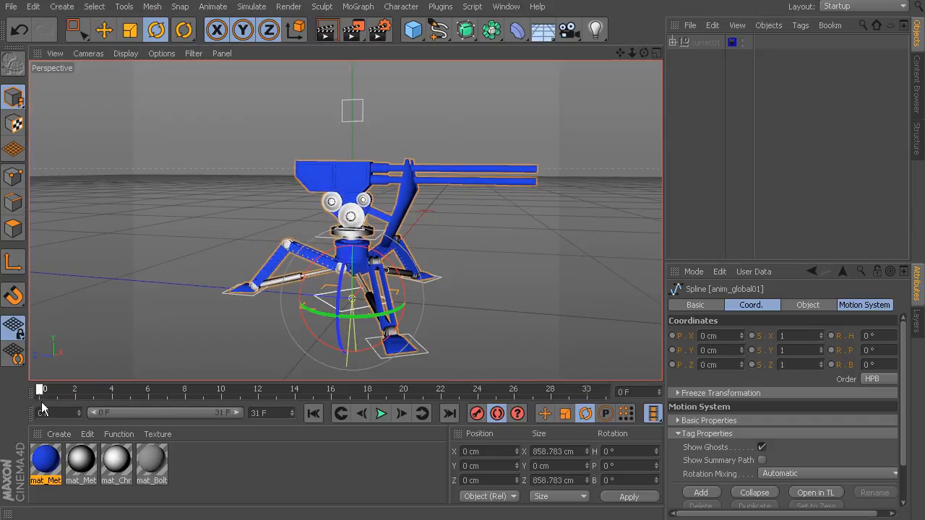
right_click(468, 218)
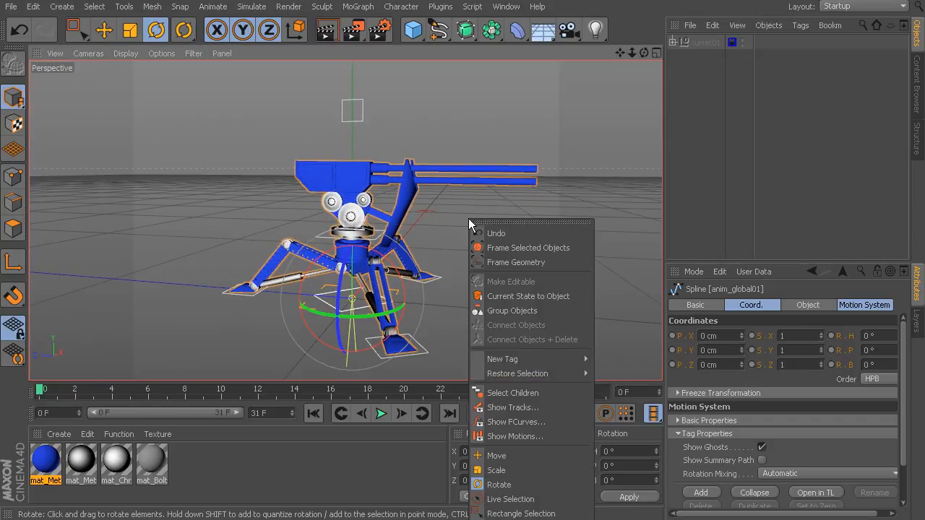
left_click(534, 435)
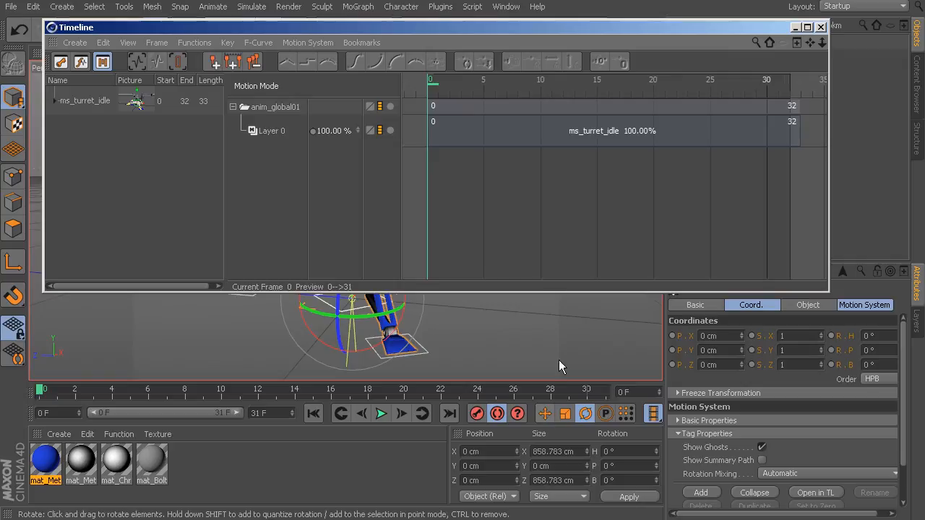
Step: Save the ms_turret_idle motion source to the project_files folder as ms_turret_idle
right_click(87, 101)
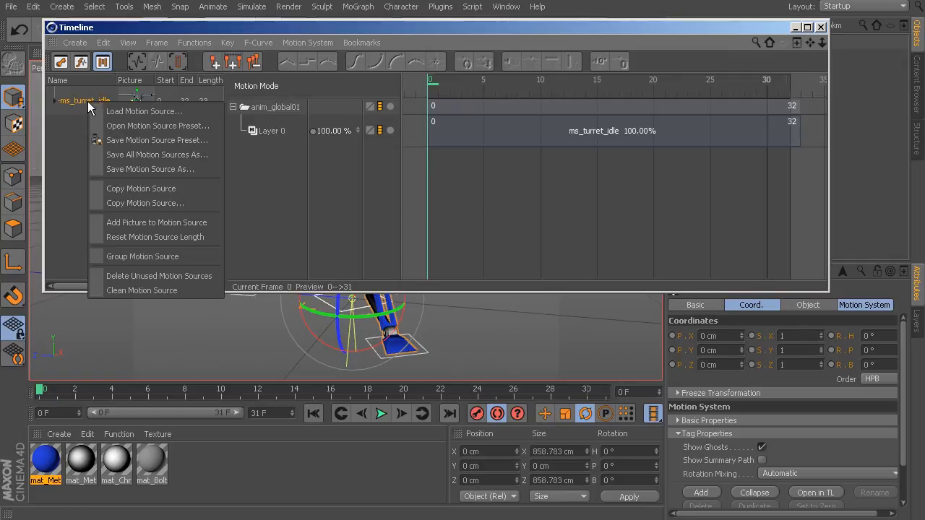
left_click(148, 168)
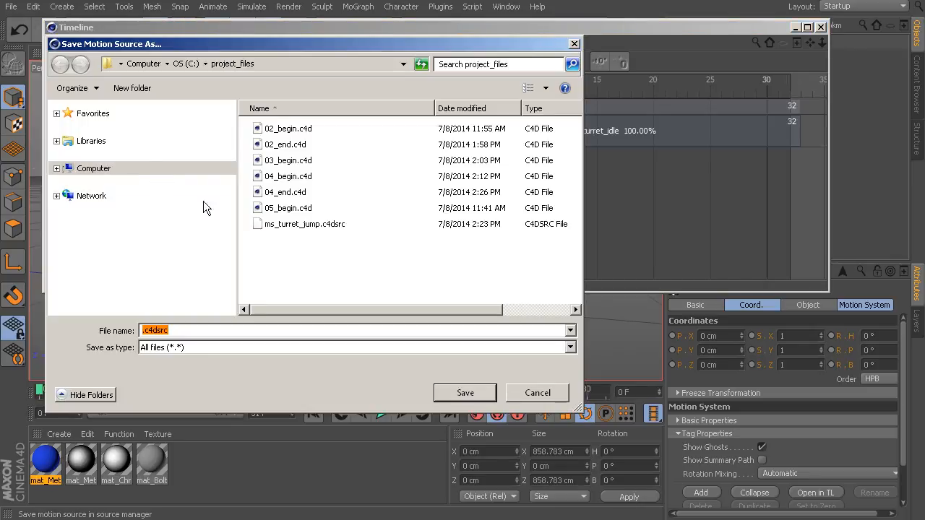
left_click(289, 222)
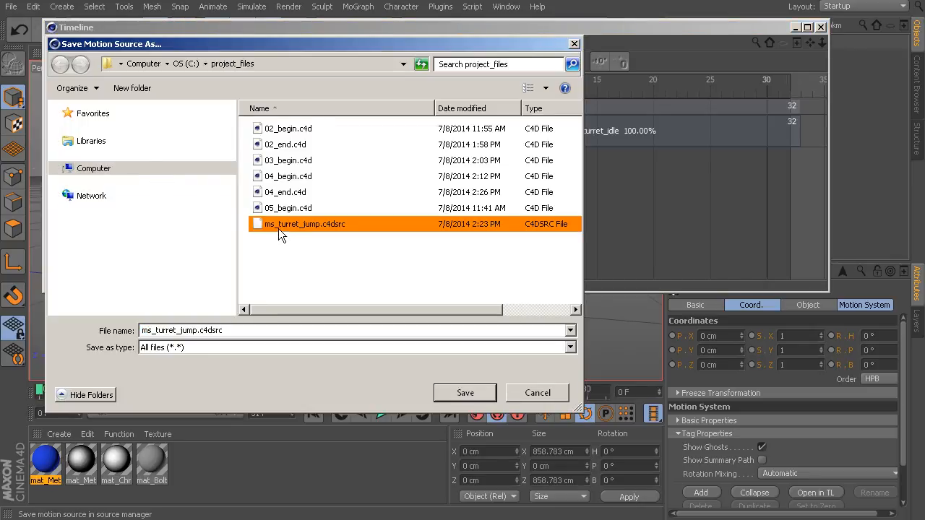
double_click(184, 330)
left_click_drag(185, 330, 224, 331)
key("BackSpace")
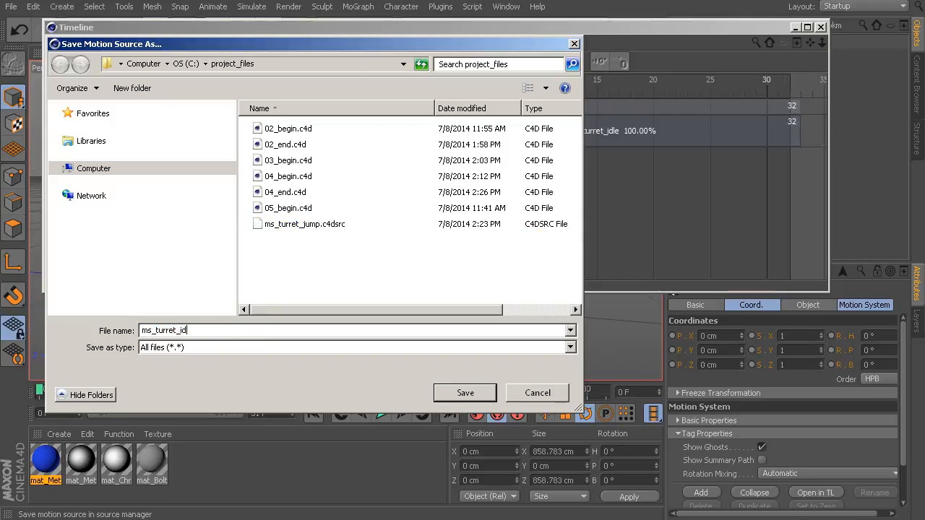
left_click(459, 391)
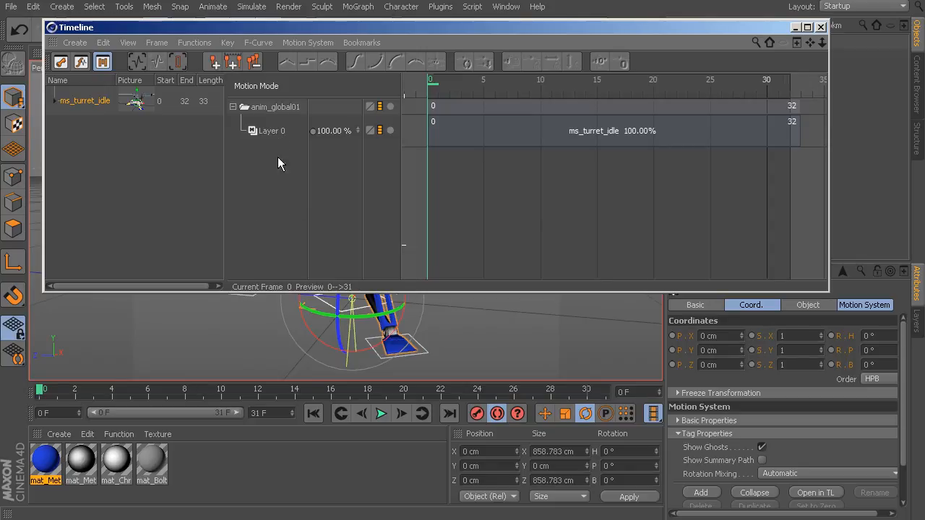
Step: Add a second motion layer to anim_global01 in the Timeline
left_click(273, 107)
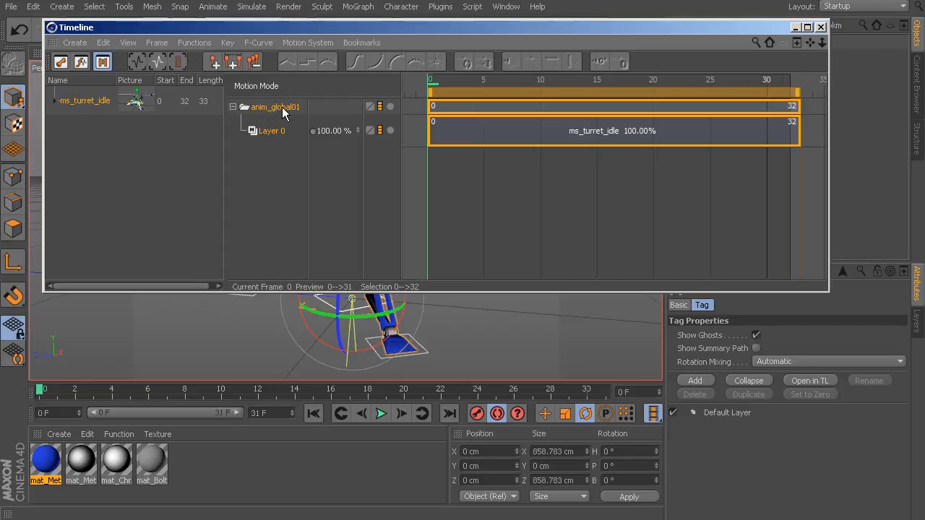
right_click(271, 151)
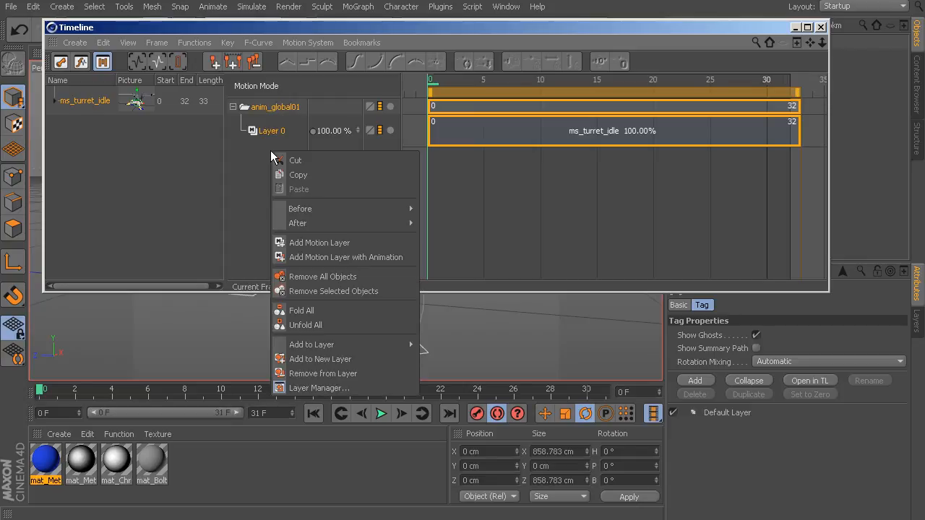
left_click(318, 244)
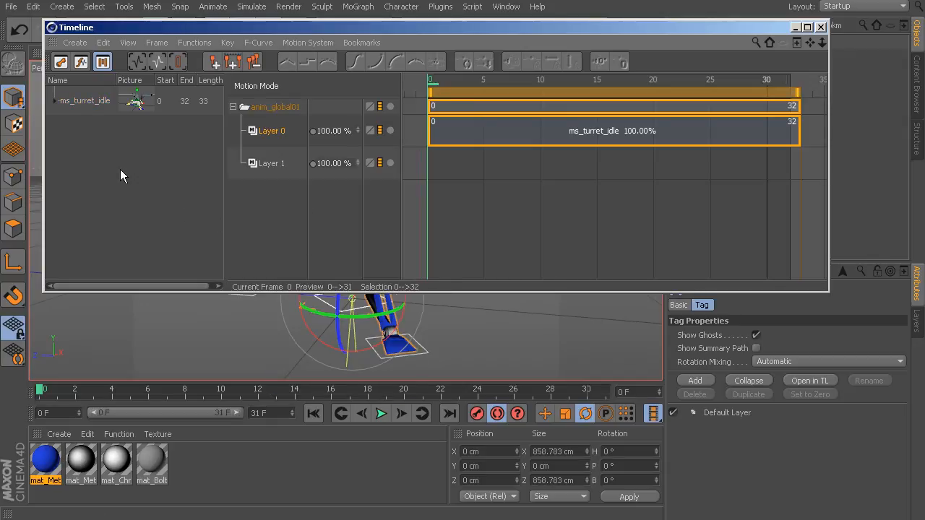
Step: Load the motion source ms_turret_jump.c4dsrc and place it as a clip on Layer 1 starting at frame 3
right_click(80, 130)
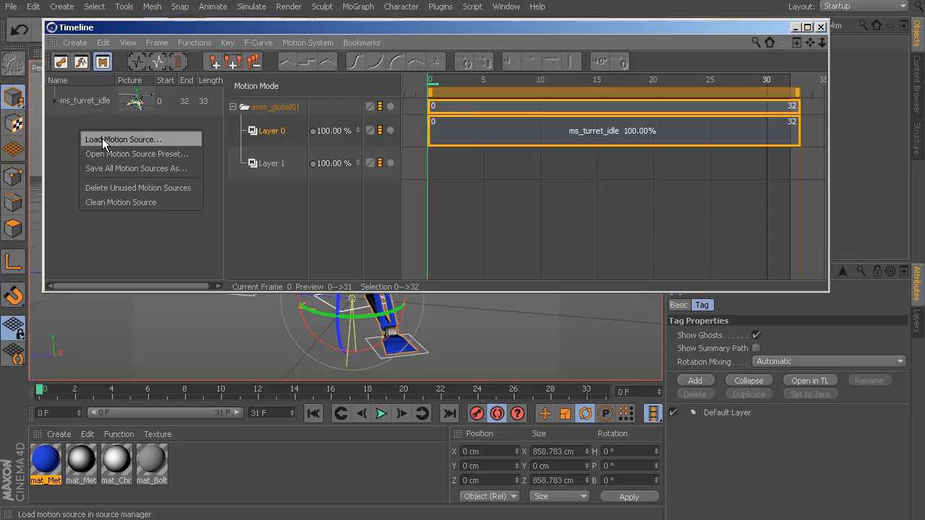
left_click(103, 143)
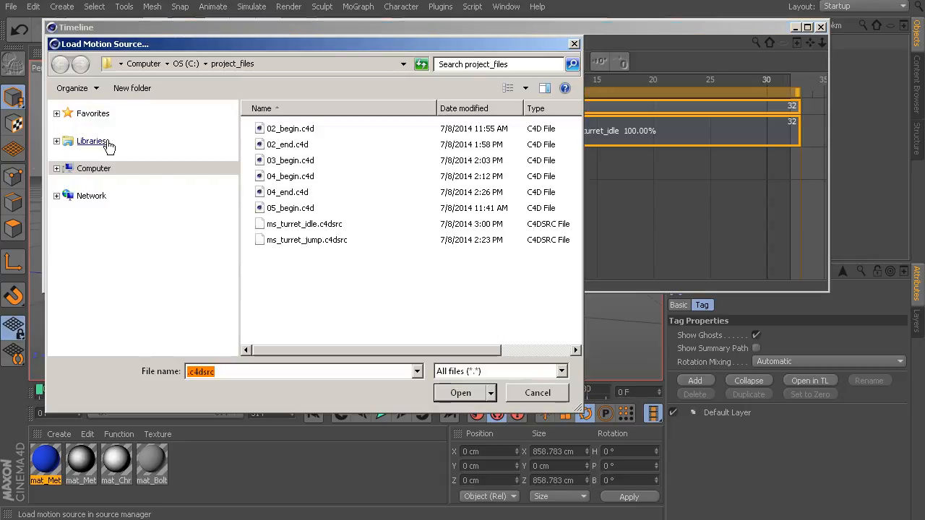
left_click(307, 240)
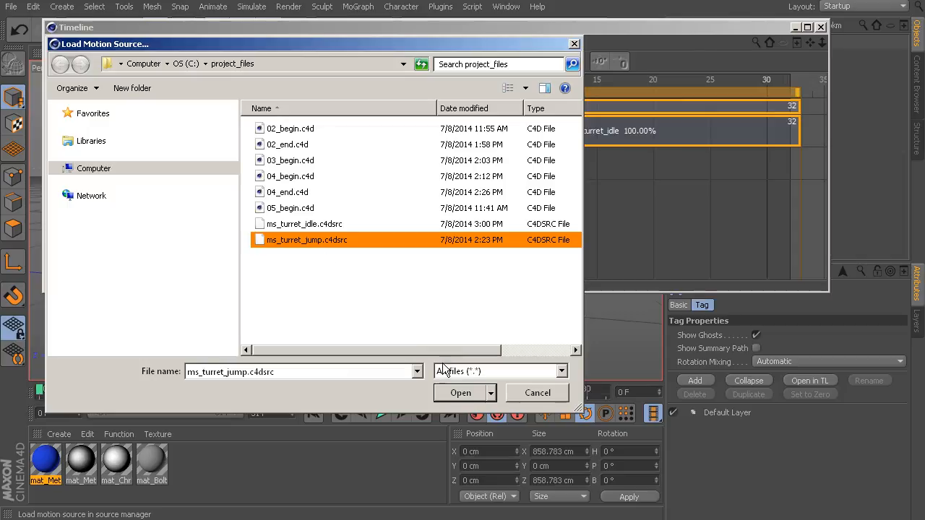
left_click(461, 392)
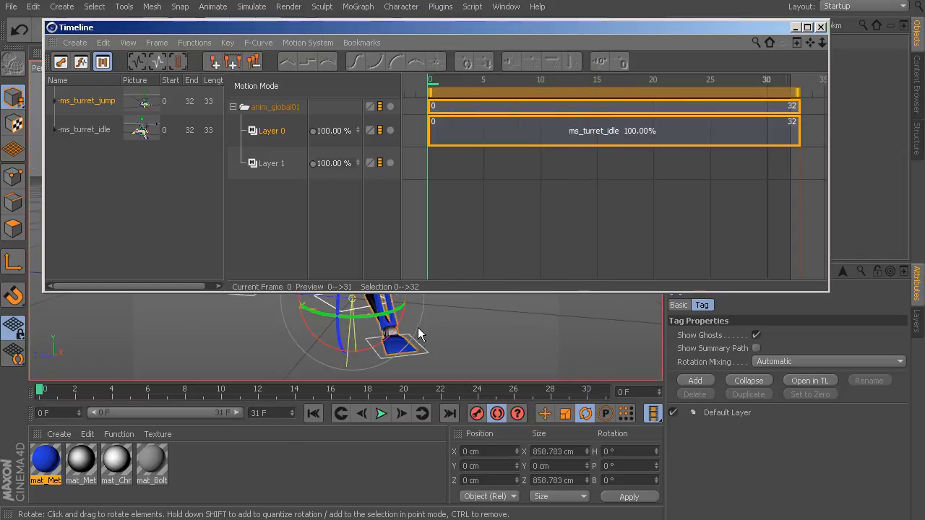
left_click_drag(85, 100, 484, 173)
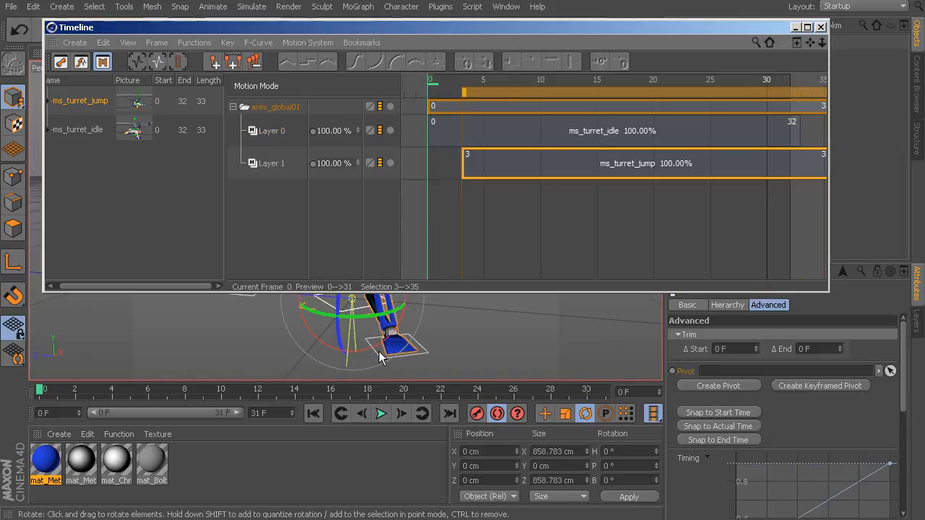
Step: Set the project's end frame to 200 and extend the preview range to cover all 200 frames
left_click(264, 413)
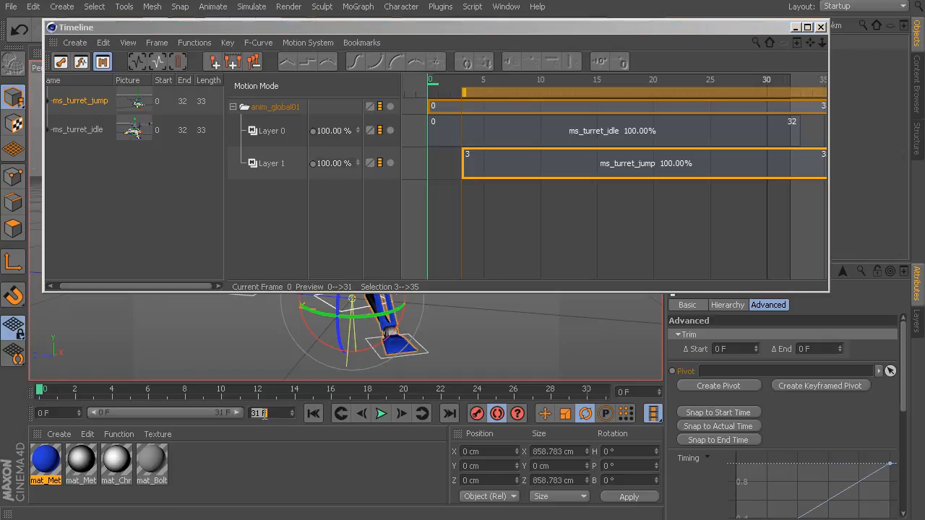
type("200")
key("Return")
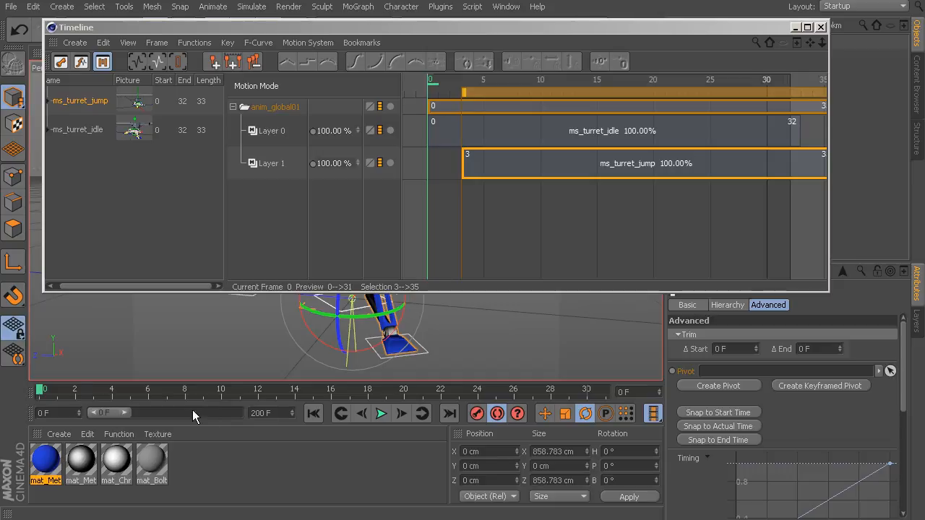
left_click_drag(123, 412, 255, 415)
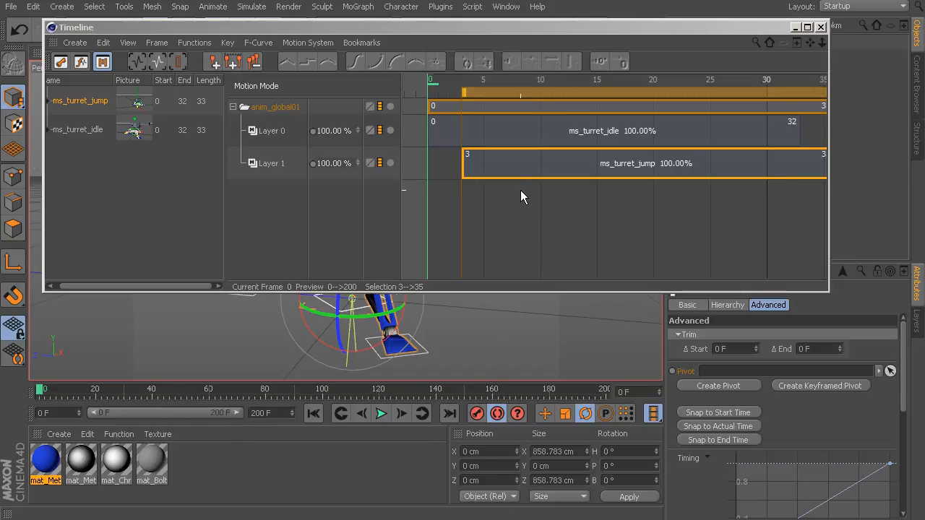
Step: Move the ms_turret_jump clip on Layer 1 so it starts at frame 29, overlapping the idle clip's end
right_click_drag(675, 215, 625, 196, "alt")
middle_click_drag(625, 197, 536, 196, "alt")
left_click_drag(506, 174, 611, 180)
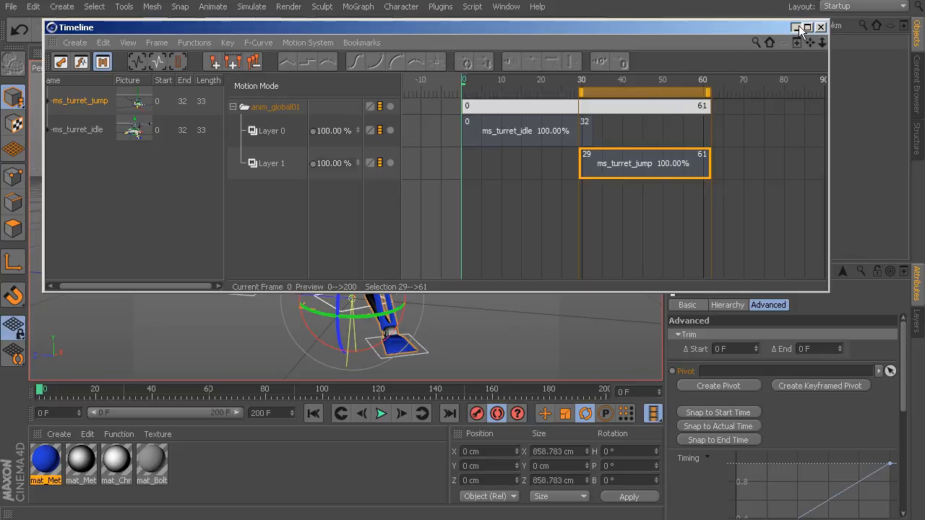
Step: Scrub the animation to frame 55 and examine the turret's jump and the clip ghosts in the viewport
left_click(795, 28)
mouse_move(56, 391)
left_mouse_down()
mouse_move(226, 389)
mouse_move(46, 389)
mouse_move(190, 394)
left_mouse_up()
mouse_move(300, 212)
left_mouse_down("alt")
mouse_move(330, 248)
mouse_move(262, 228)
mouse_move(296, 239)
left_mouse_up("alt")
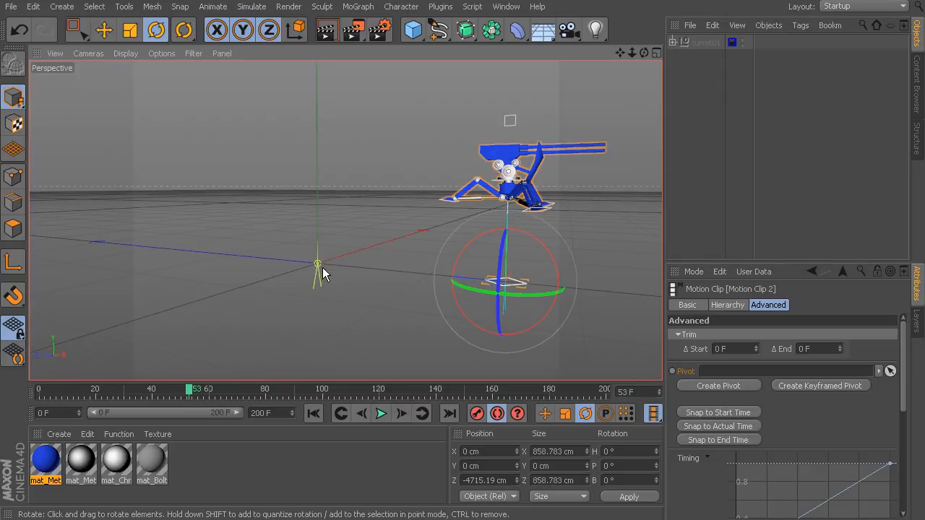
left_click_drag(190, 390, 195, 370)
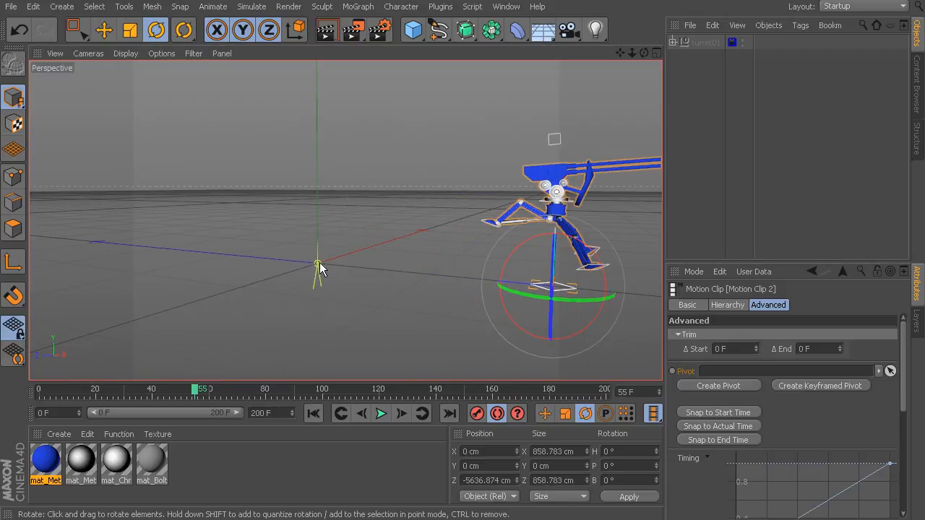
left_click_drag(426, 279, 358, 273, "alt")
left_click(304, 135)
left_click_drag(390, 232, 342, 233, "alt")
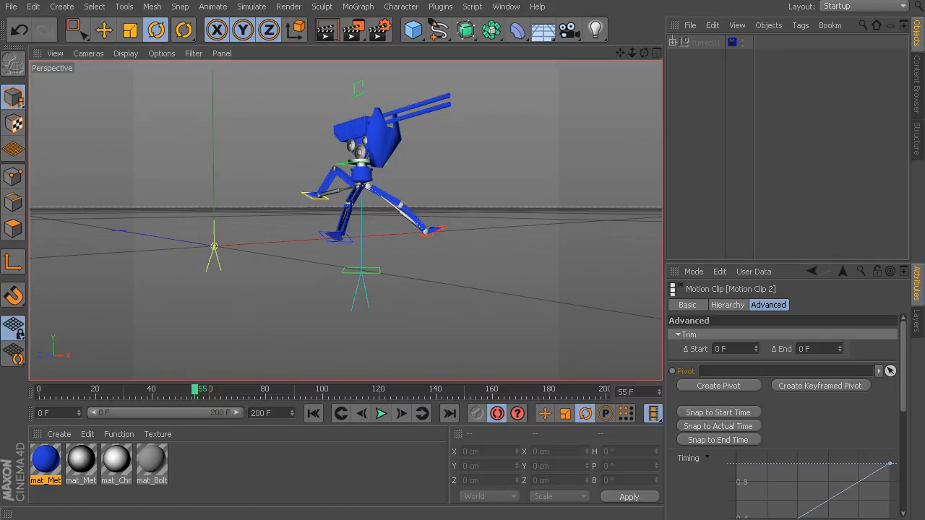
Step: Reopen the Timeline and change the ms_turret_jump clip's color to red with a hue of 0°
key("shift+F3")
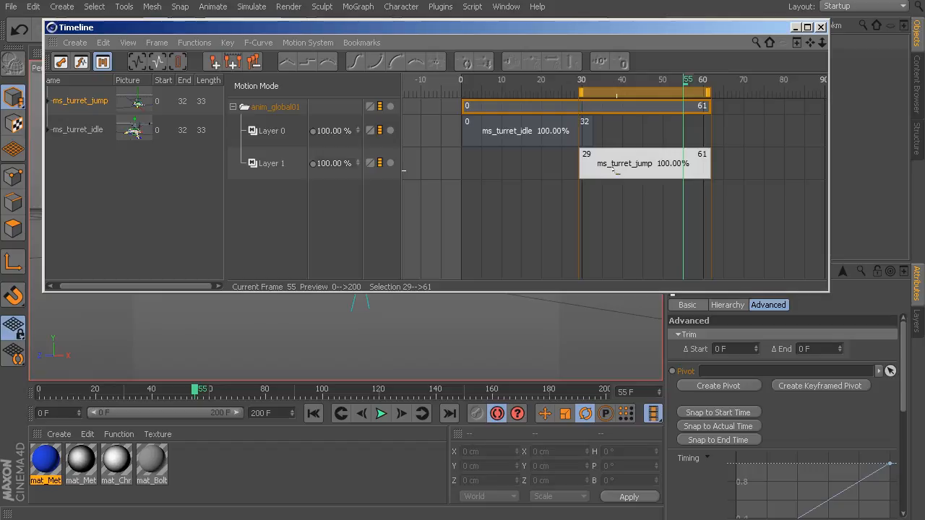
left_click_drag(756, 27, 751, 8)
left_click(687, 305)
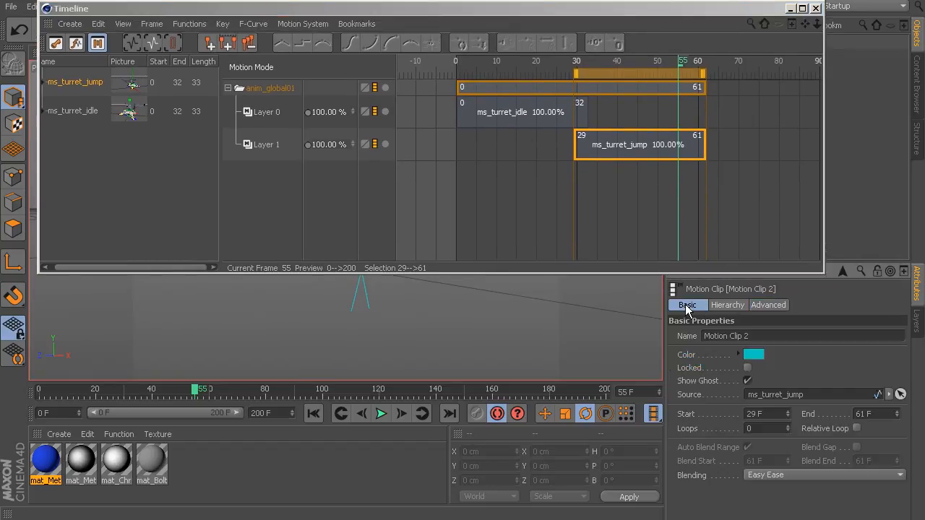
left_click_drag(503, 318, 423, 333, "alt")
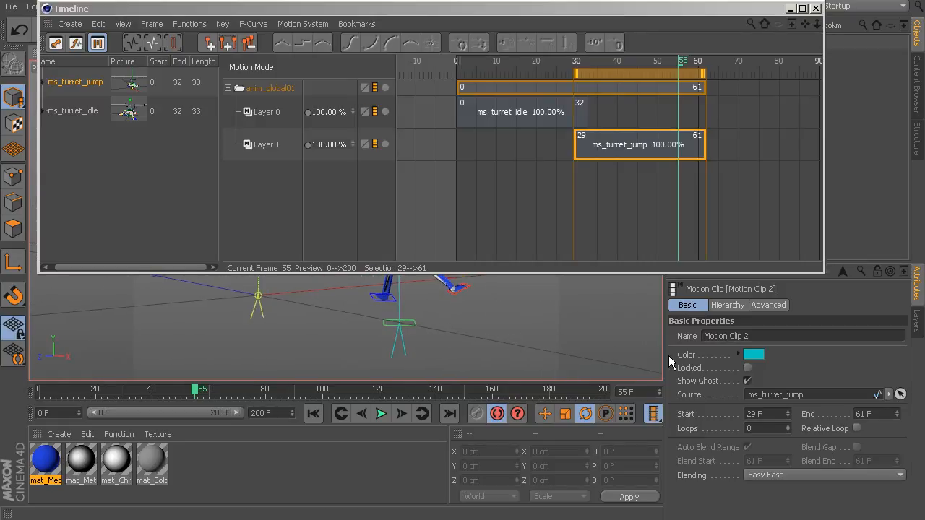
left_click(754, 354)
left_click_drag(796, 297, 703, 294)
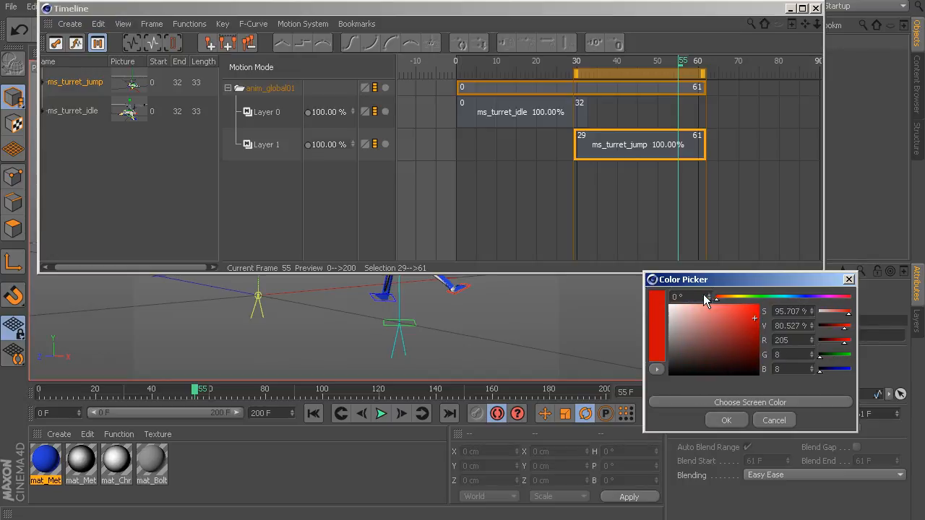
left_click(727, 419)
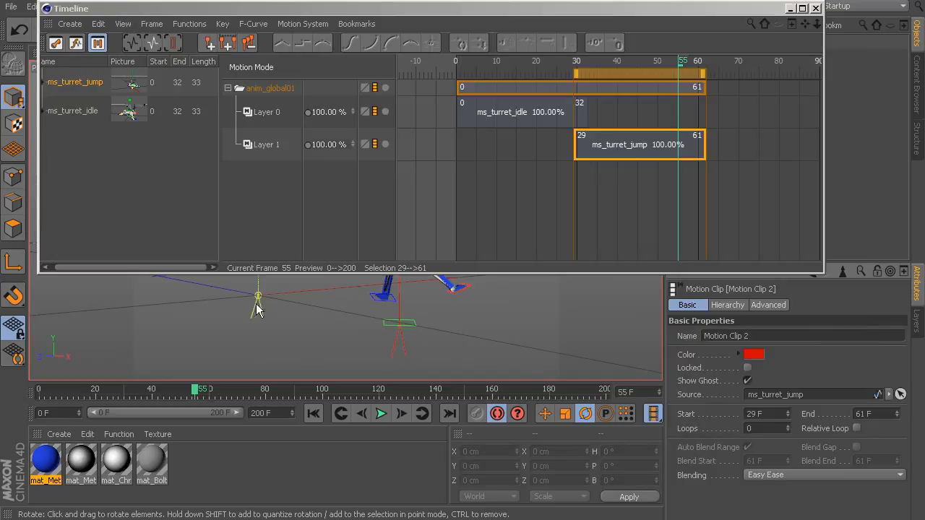
Step: Change the ms_turret_idle clip's color to blue with a hue of 242° and full saturation and brightness
left_click(511, 114)
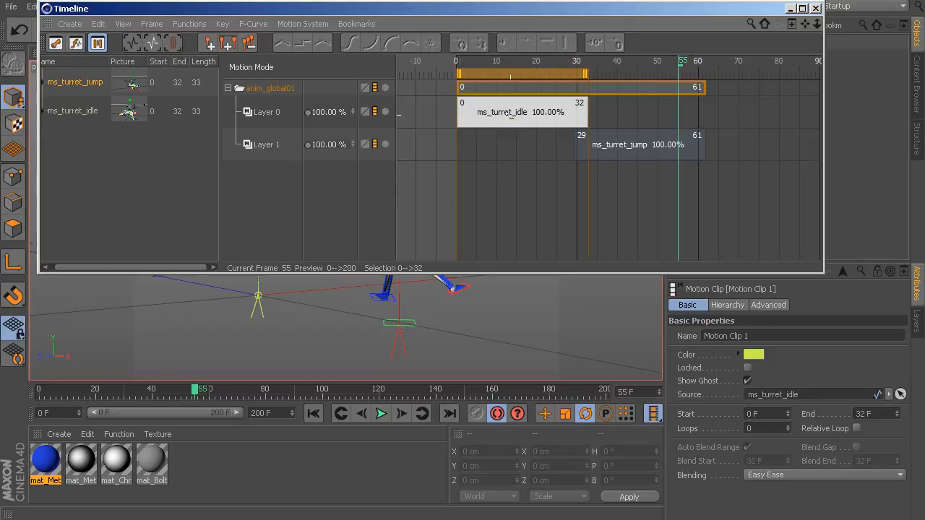
left_click(752, 354)
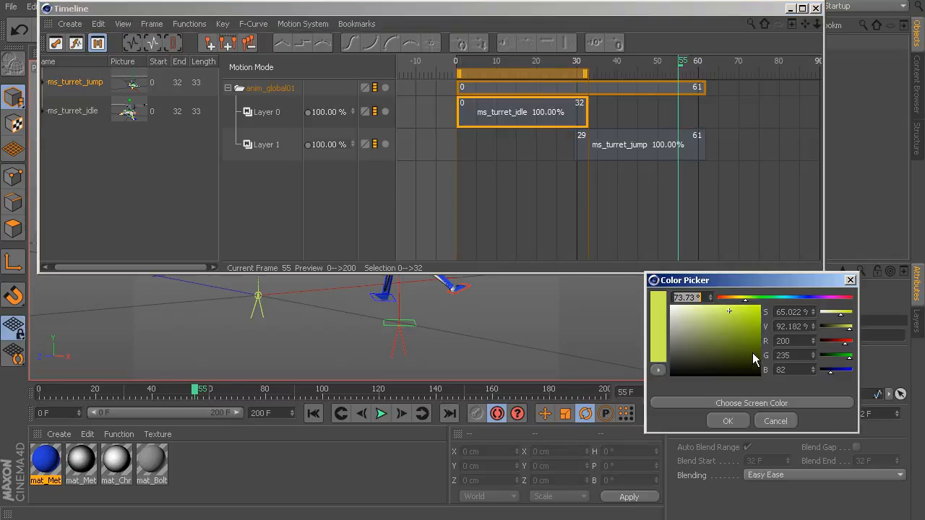
left_click_drag(799, 297, 808, 297)
left_click(756, 320)
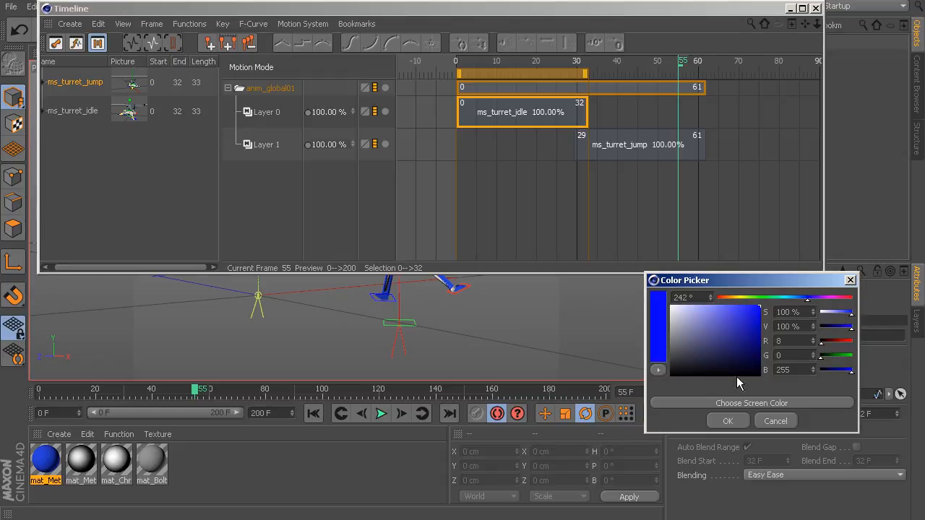
left_click(728, 420)
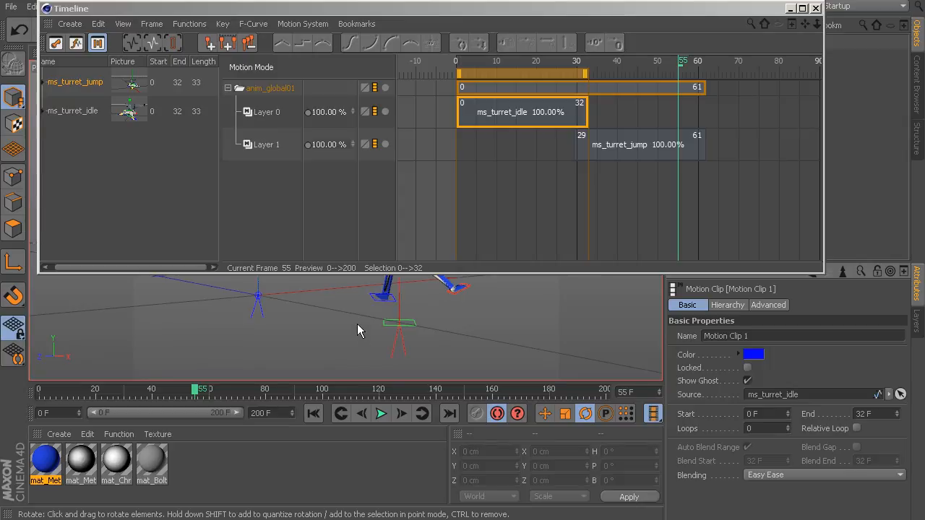
Step: Close the Timeline and rewind the animation to frame 0, keeping the turret and its clip ghosts in view
left_click_drag(334, 333, 442, 334, "alt")
left_click_drag(305, 331, 438, 341, "alt")
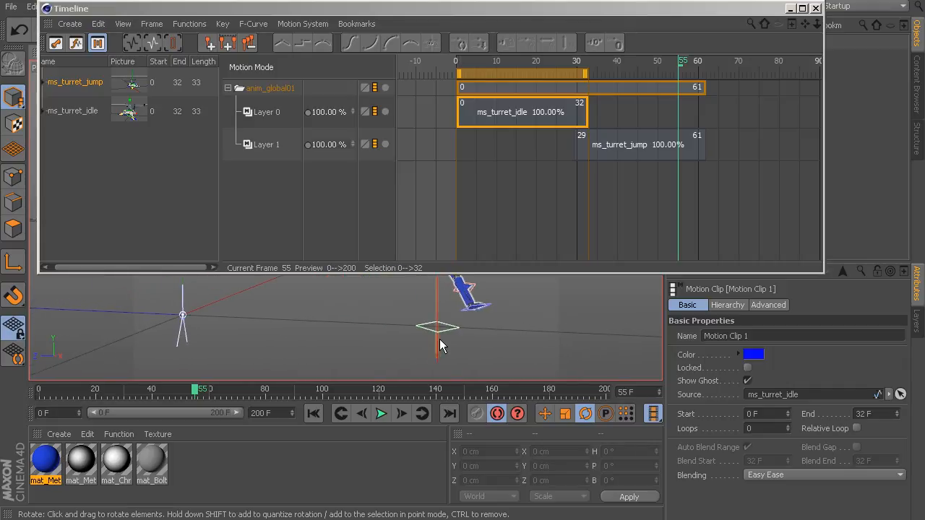
left_click(815, 8)
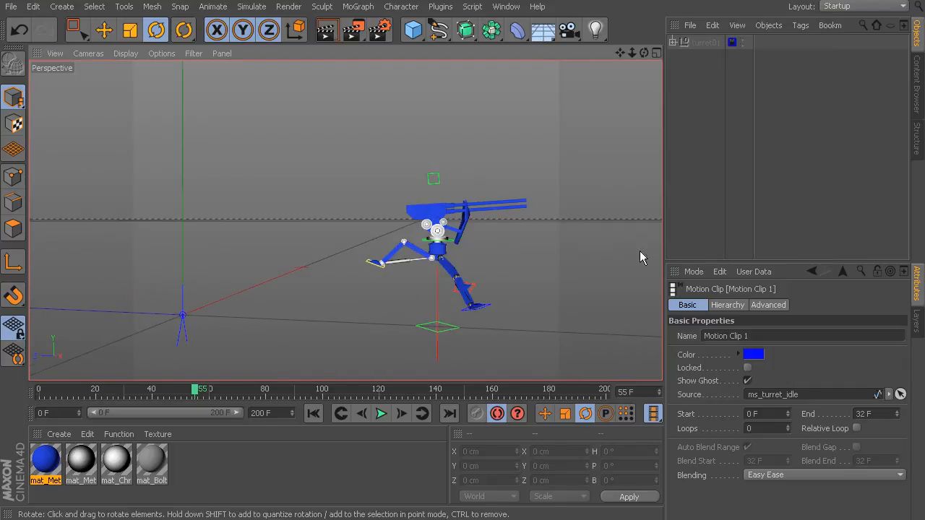
left_click_drag(193, 392, 24, 398)
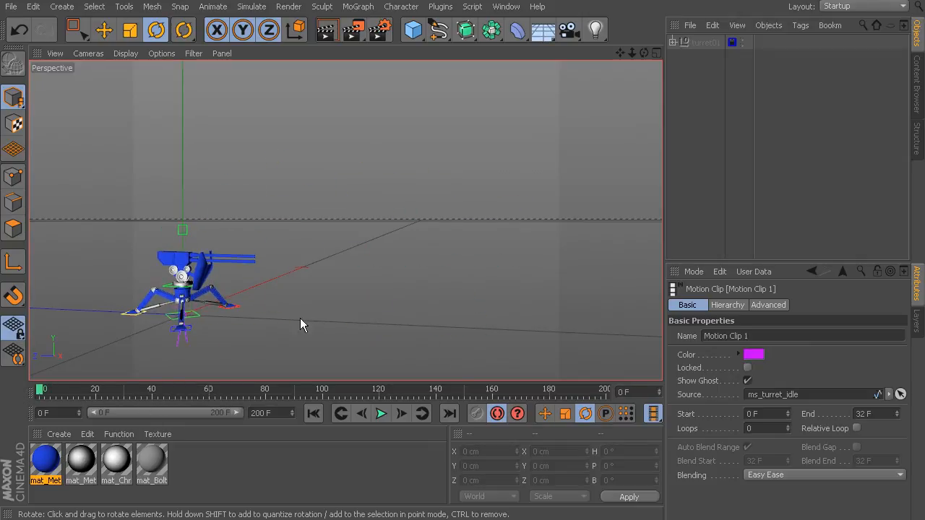
middle_click_drag(317, 282, 455, 263, "alt")
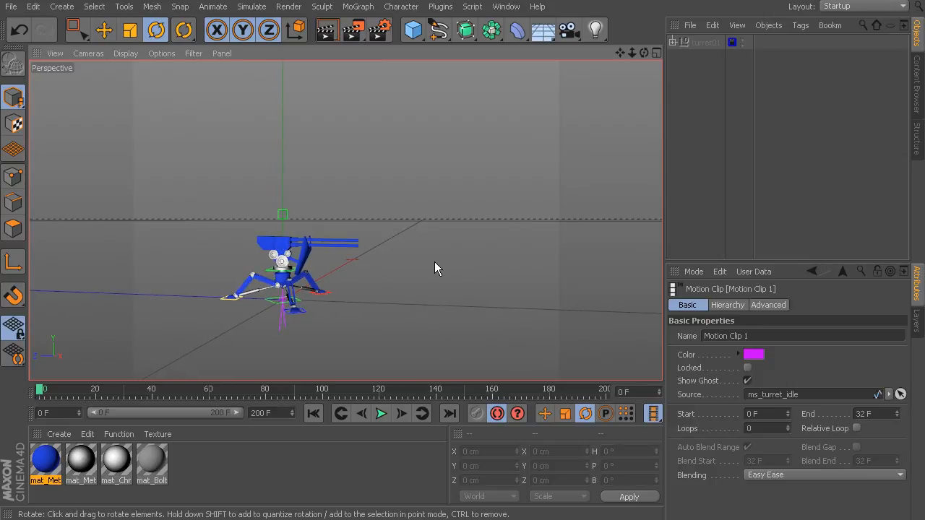